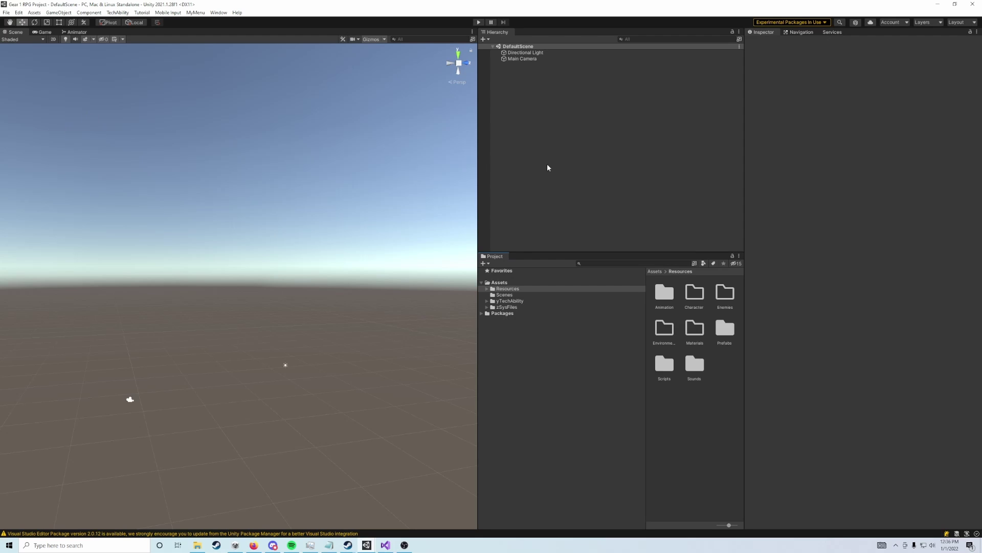
# Step: Open the TechAbility Asset Picker and browse its Enemies choices before returning to the Enviornment tab
pyautogui.click(563, 164)
pyautogui.click(117, 12)
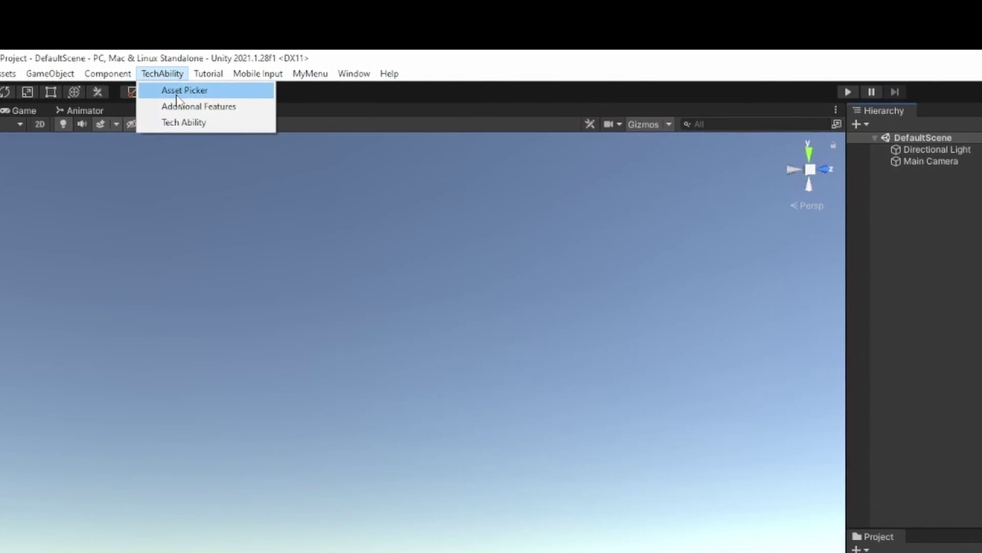
pyautogui.click(172, 91)
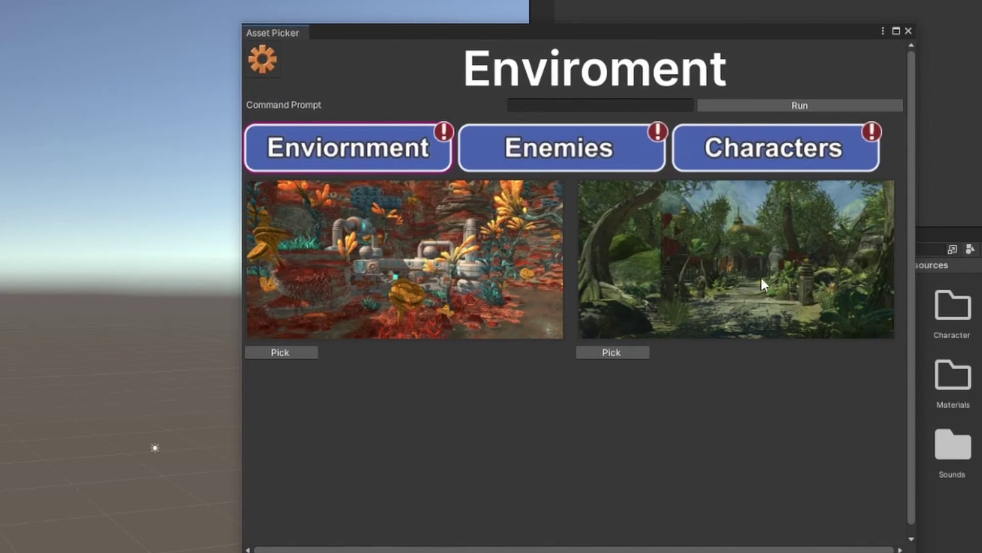
pyautogui.click(584, 153)
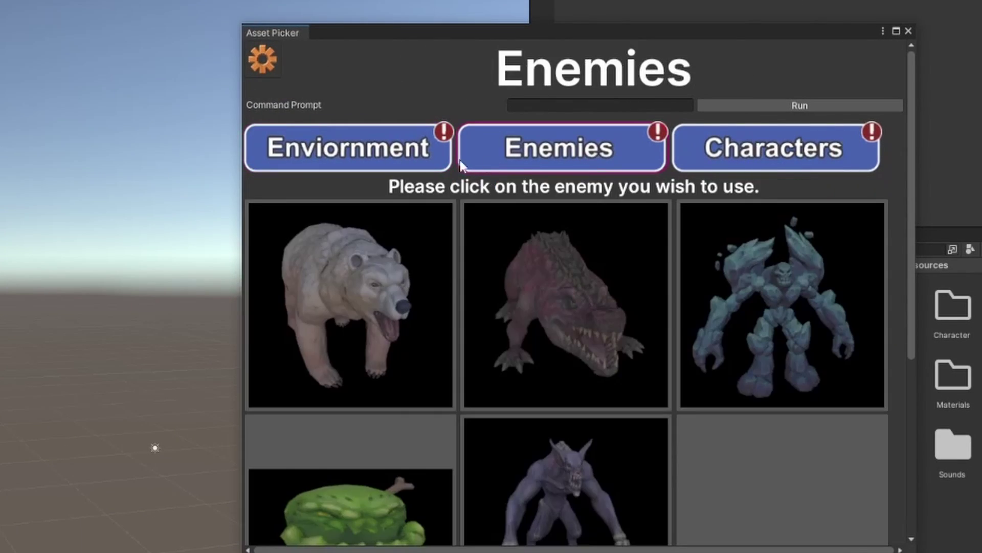
pyautogui.click(330, 152)
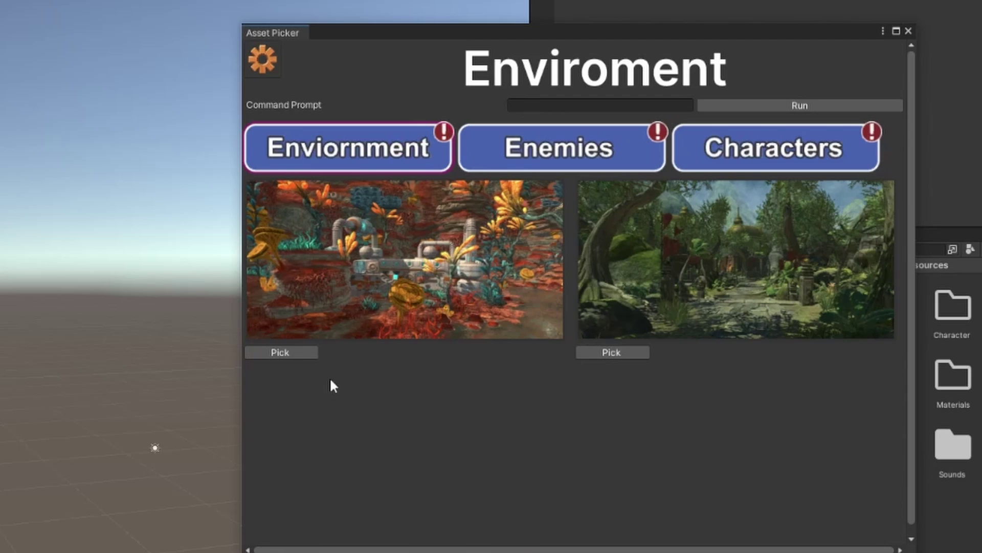
# Step: Pick the jungle Temple environment, import its package, and close the Asset Picker
pyautogui.click(622, 354)
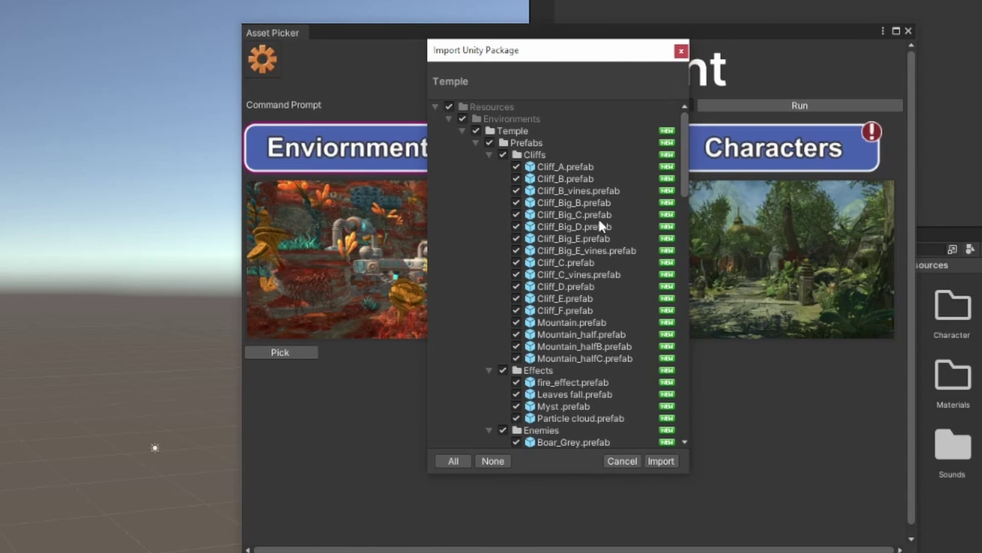
pyautogui.click(651, 462)
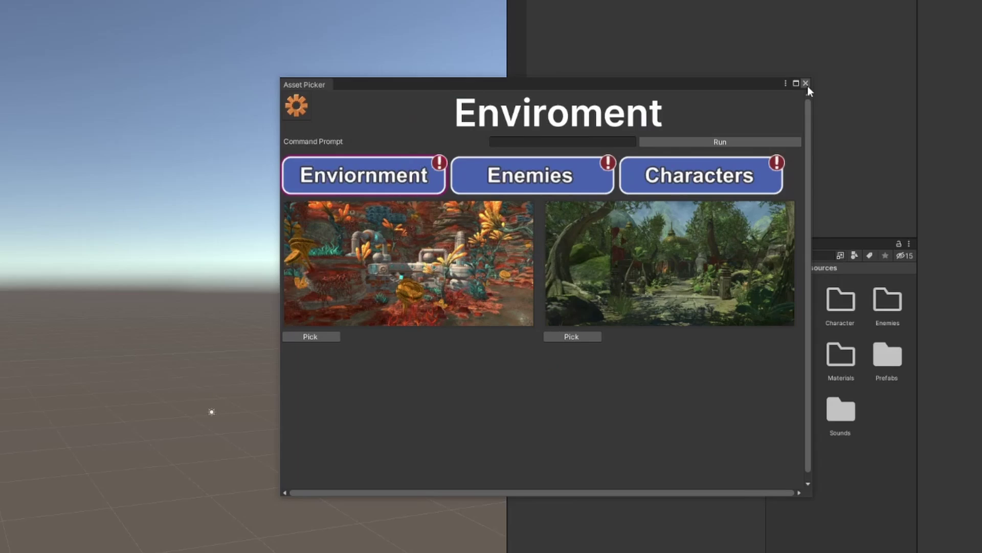
pyautogui.click(772, 100)
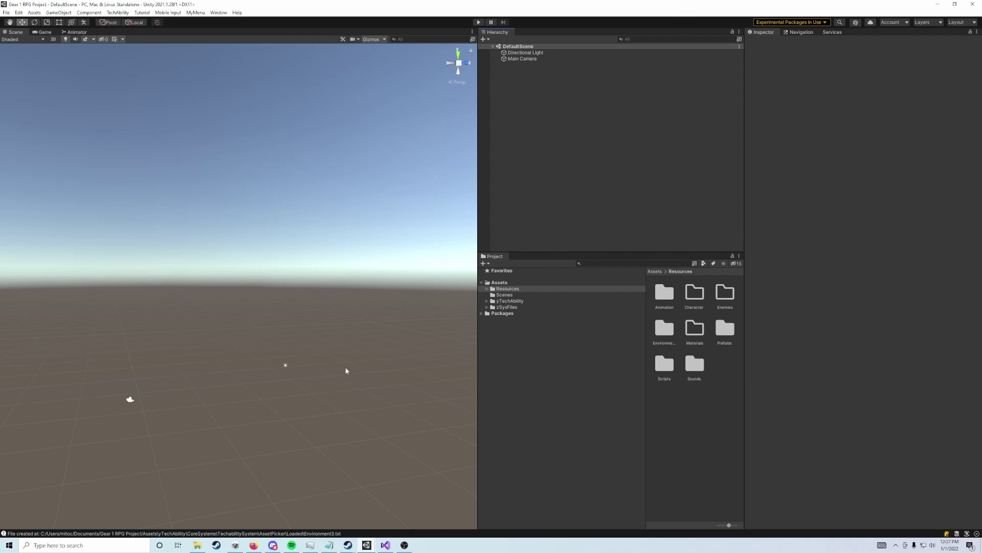
# Step: Switch the editor workspace to the Tall layout preset
pyautogui.click(959, 23)
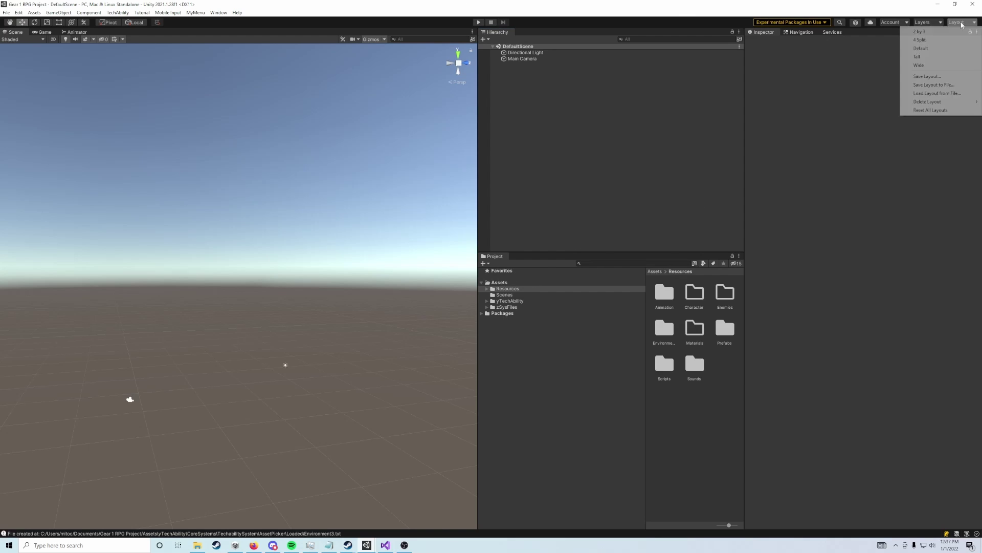
pyautogui.click(914, 57)
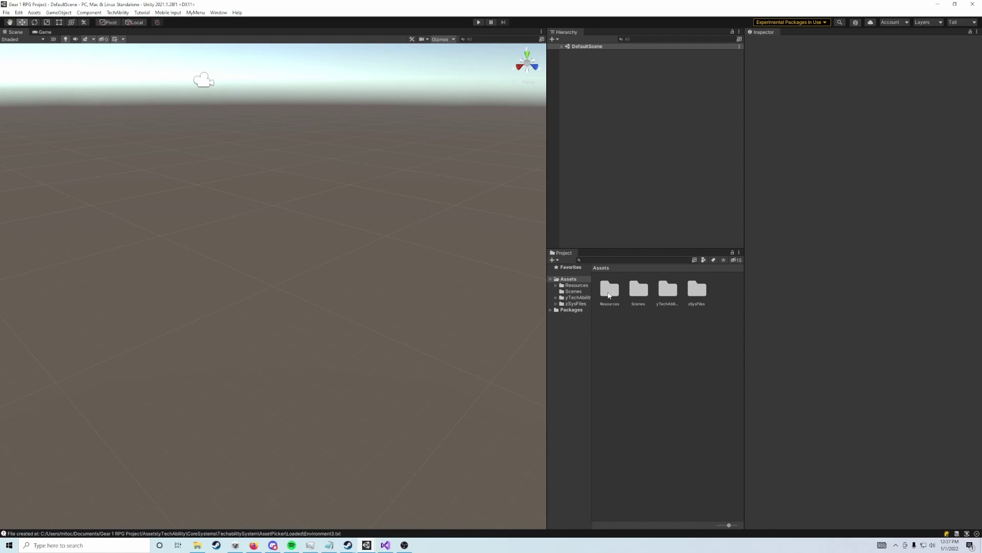
# Step: Browse to Resources > Environments > Temple > Scenes and inspect the Temple Level and Temple Base scenes
pyautogui.doubleClick(616, 291)
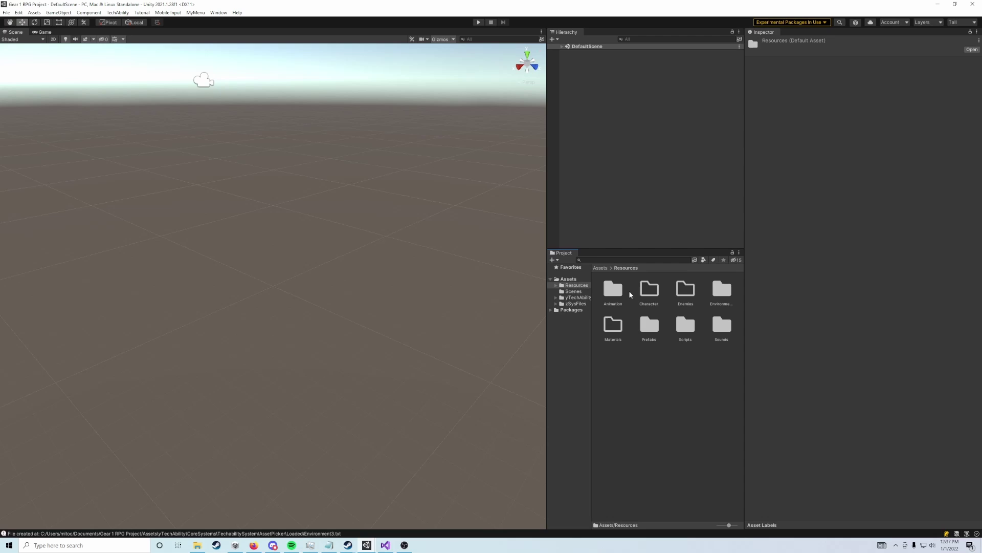
pyautogui.doubleClick(720, 290)
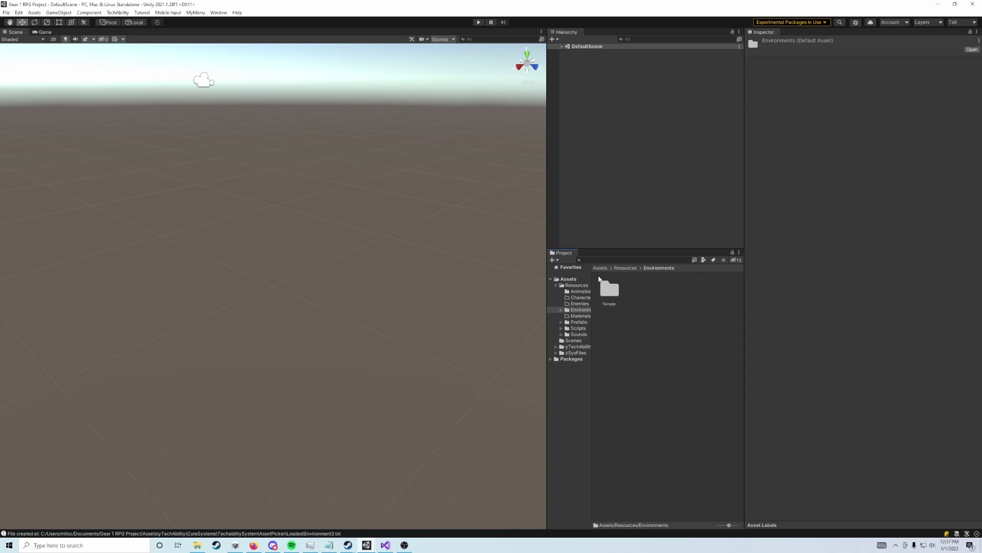
pyautogui.doubleClick(609, 289)
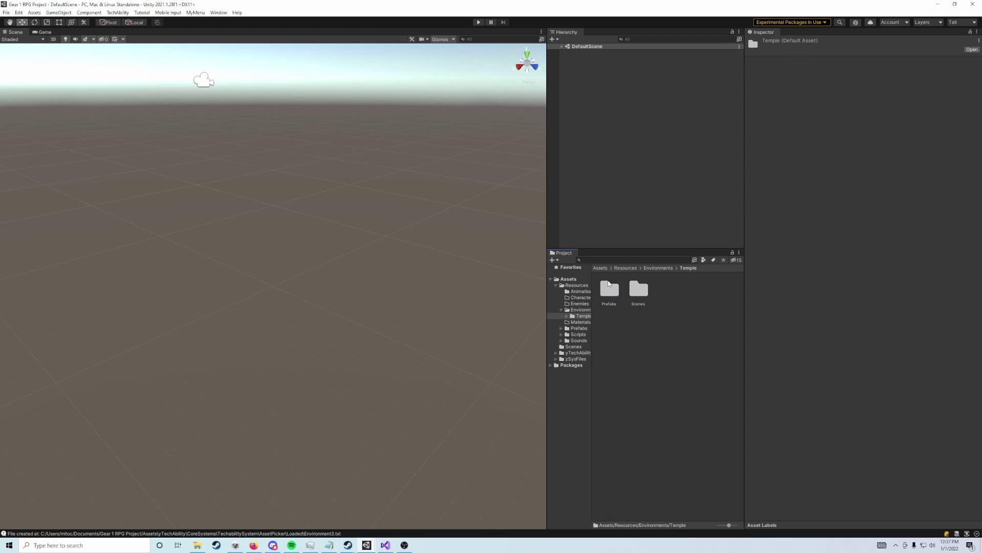
pyautogui.doubleClick(643, 287)
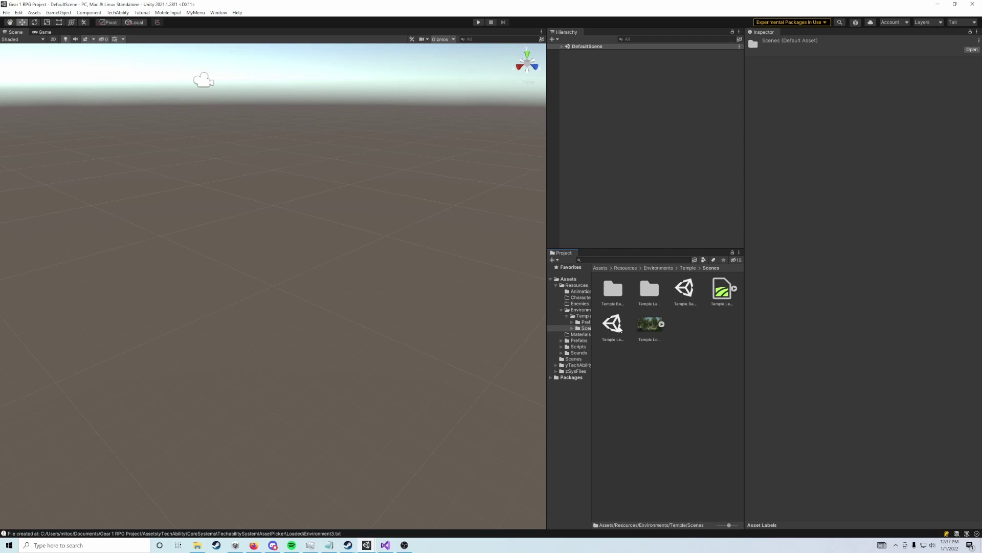
pyautogui.click(615, 335)
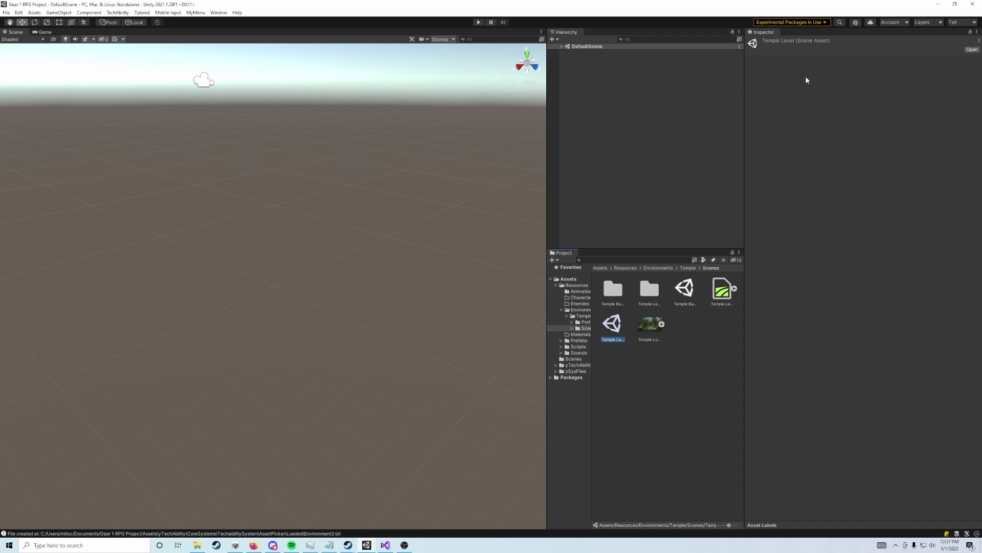
pyautogui.click(686, 296)
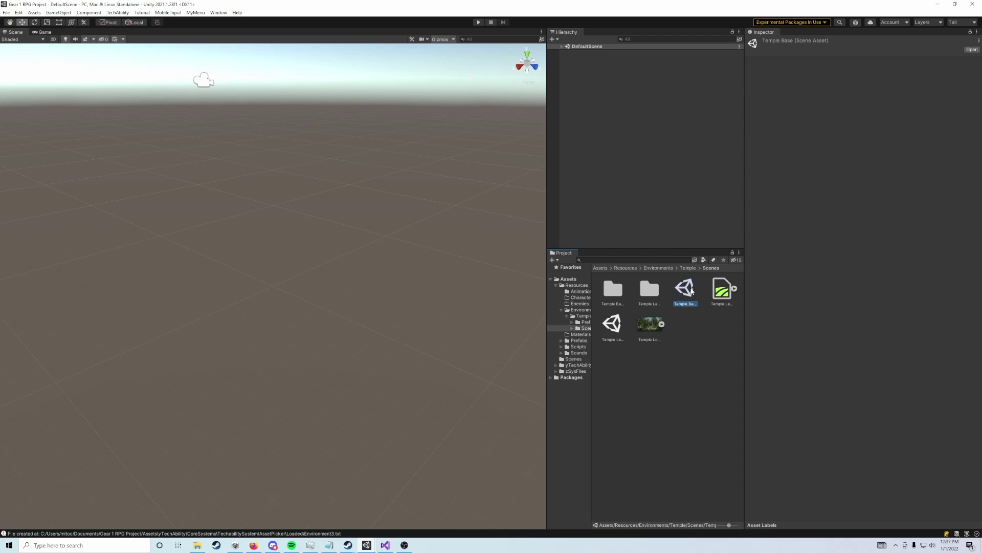
# Step: Open the Temple Base scene, frame World, and fly around its domes, mountains and courtyard
pyautogui.doubleClick(686, 291)
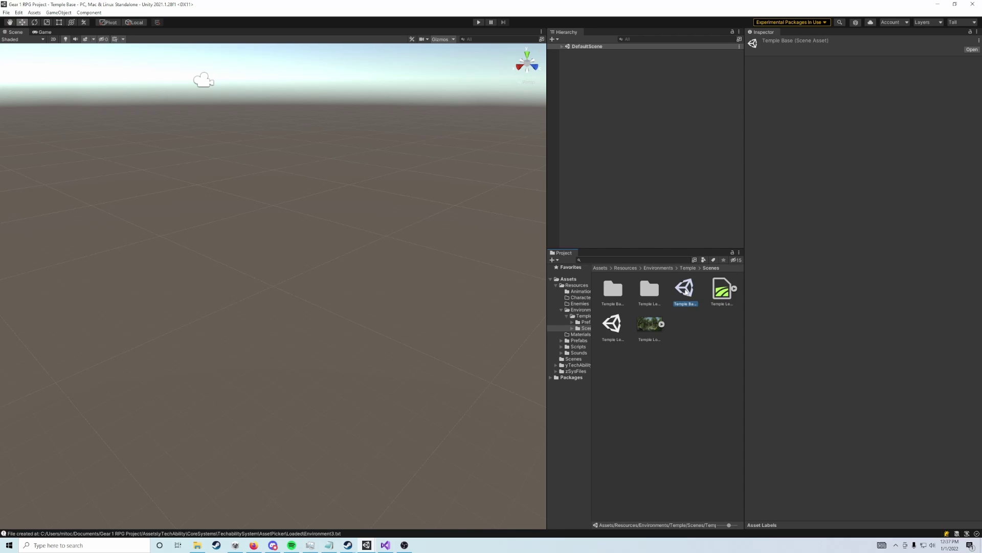
pyautogui.doubleClick(583, 52)
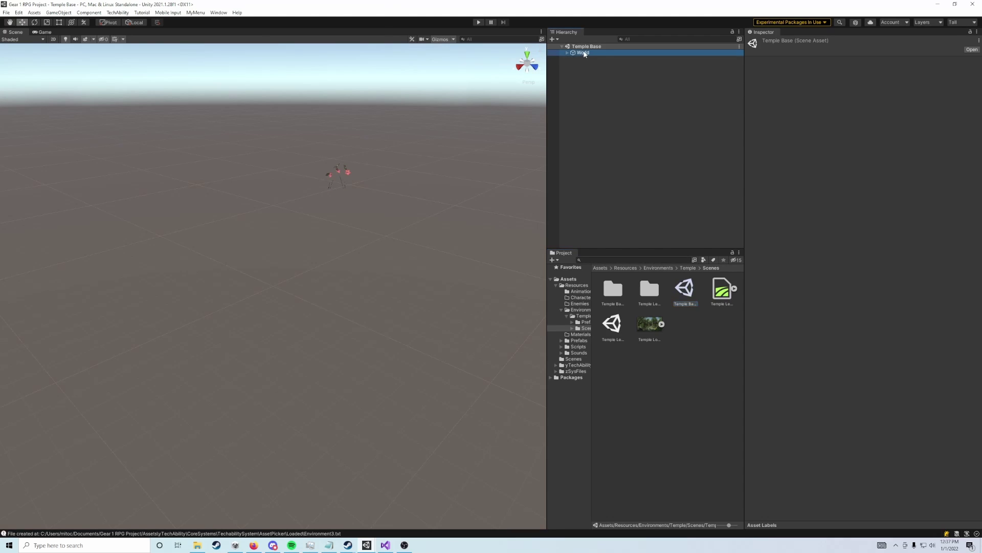
pyautogui.moveTo(117, 112); pyautogui.dragTo(375, 219, button='right')
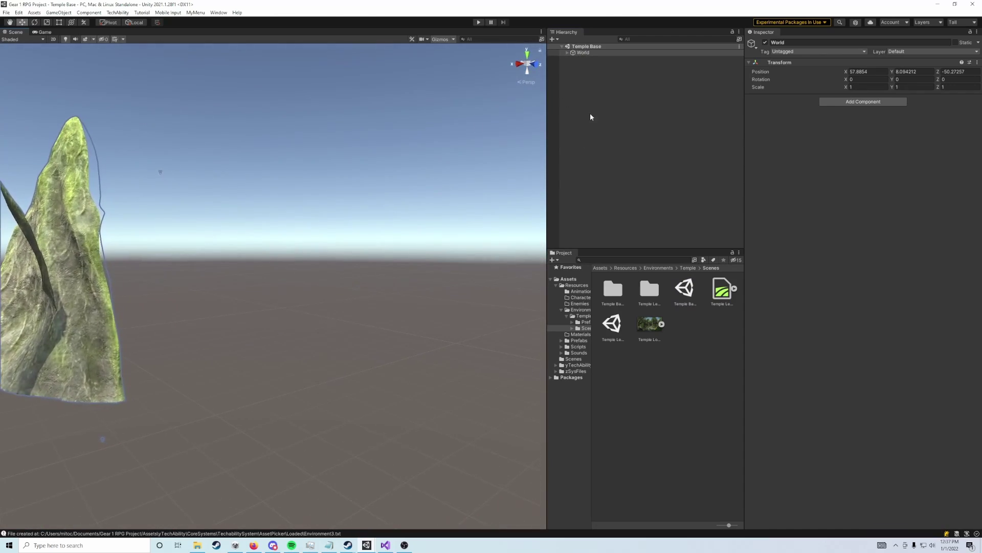
pyautogui.moveTo(376, 219)
pyautogui.mouseDown(button='right')
pyautogui.moveTo(313, 195)
pyautogui.moveTo(293, 158)
pyautogui.moveTo(284, 193)
pyautogui.moveTo(291, 235)
pyautogui.mouseUp(button='right')
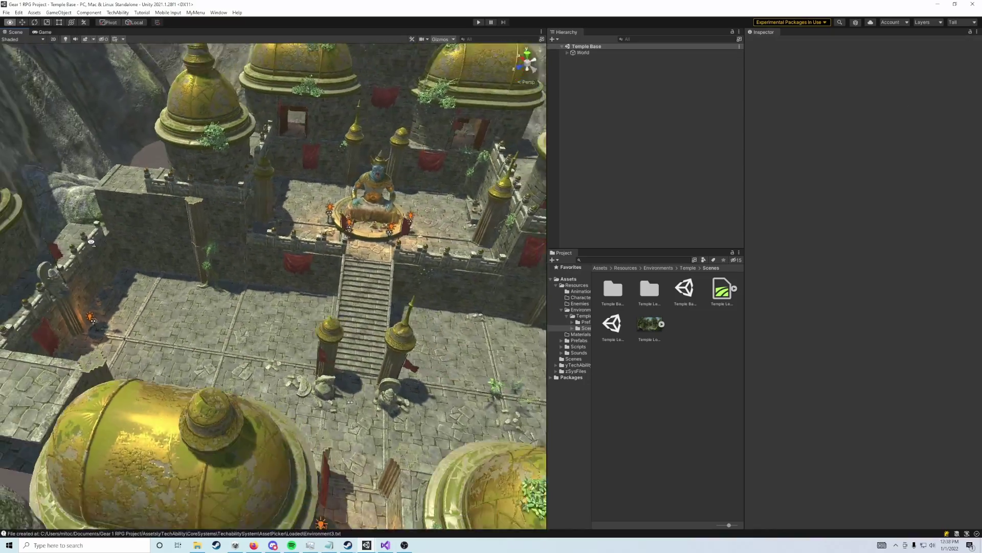
pyautogui.moveTo(292, 235)
pyautogui.mouseDown(button='right')
pyautogui.moveTo(317, 231)
pyautogui.moveTo(343, 249)
pyautogui.mouseUp(button='right')
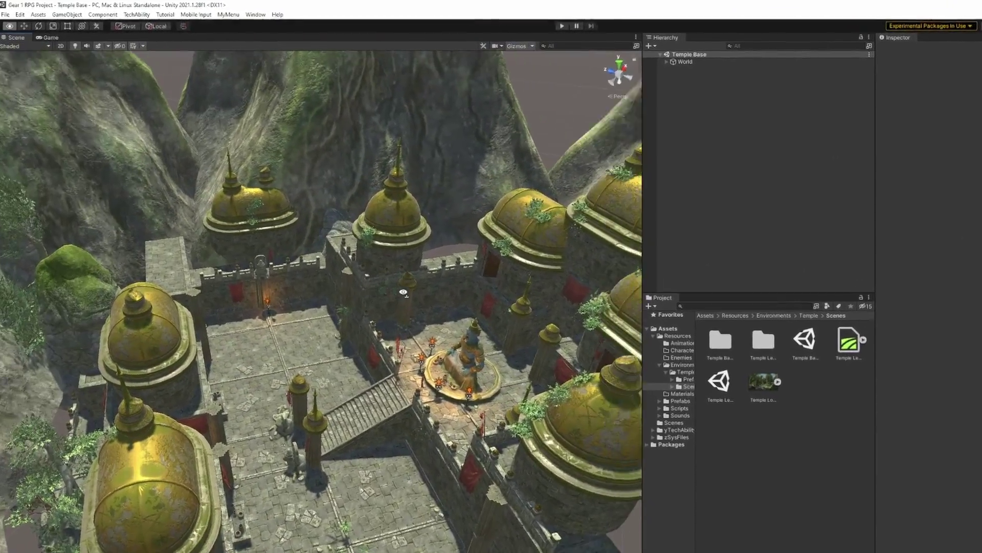
pyautogui.moveTo(403, 293); pyautogui.dragTo(104, 54, button='right')
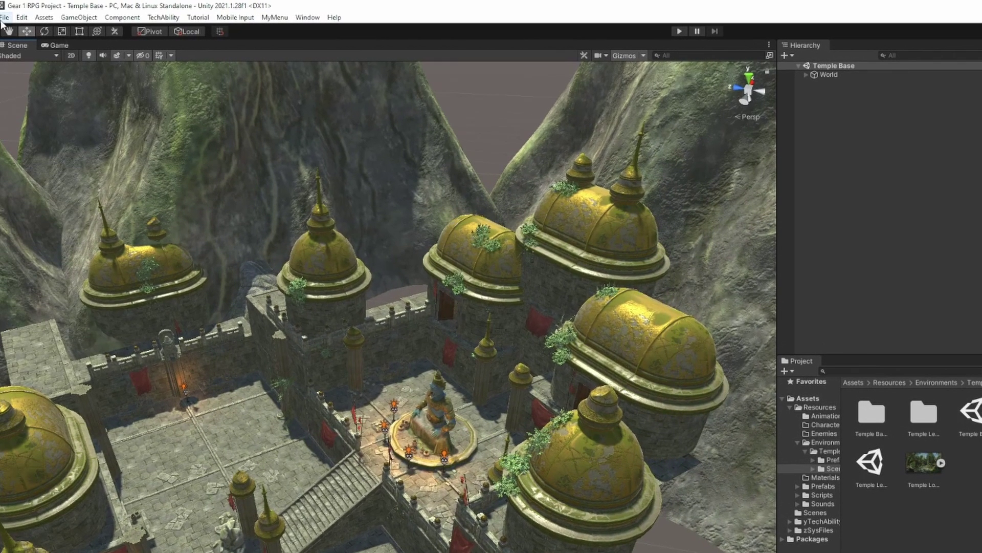
# Step: Add the open Temple Base scene to the Build Settings scene list as scene 0
pyautogui.click(4, 17)
pyautogui.click(35, 150)
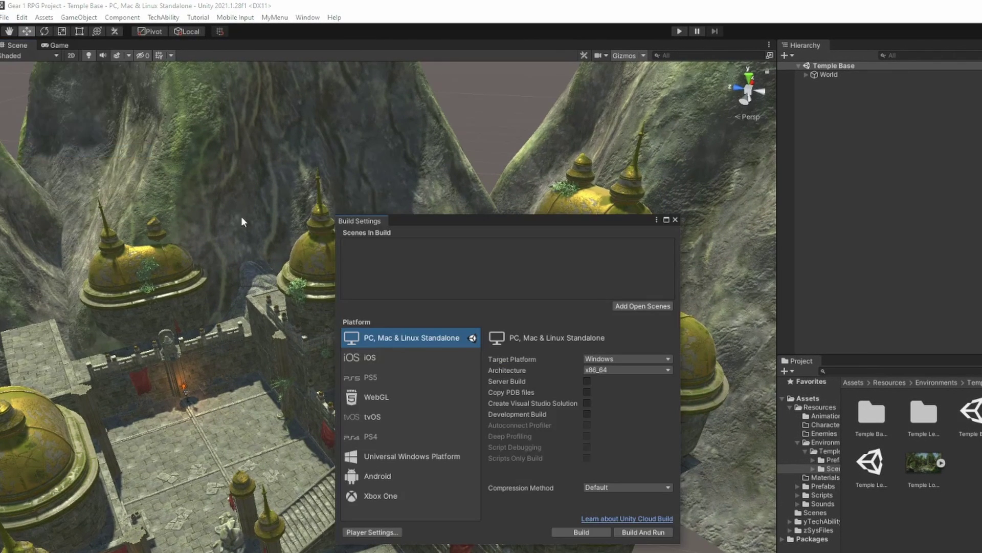
pyautogui.click(643, 305)
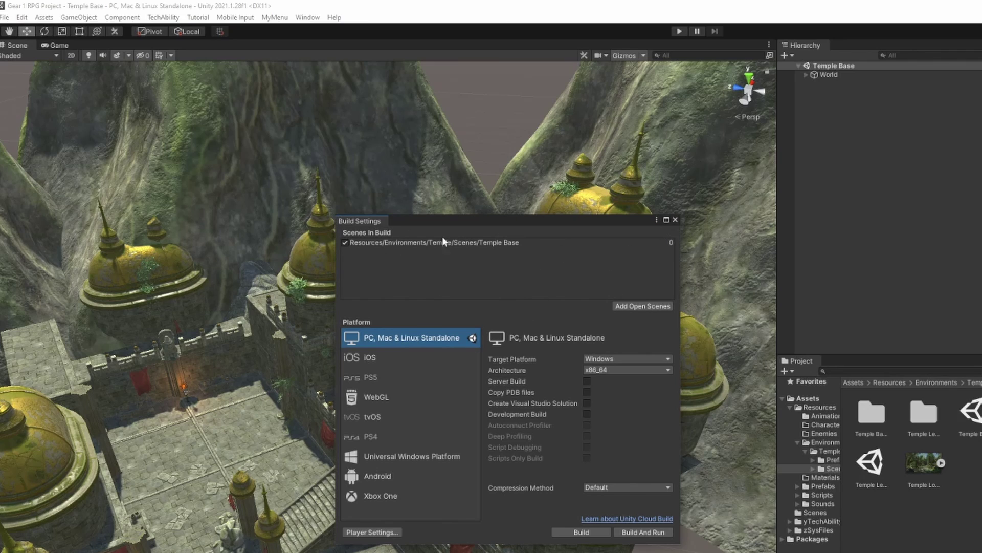
pyautogui.click(677, 221)
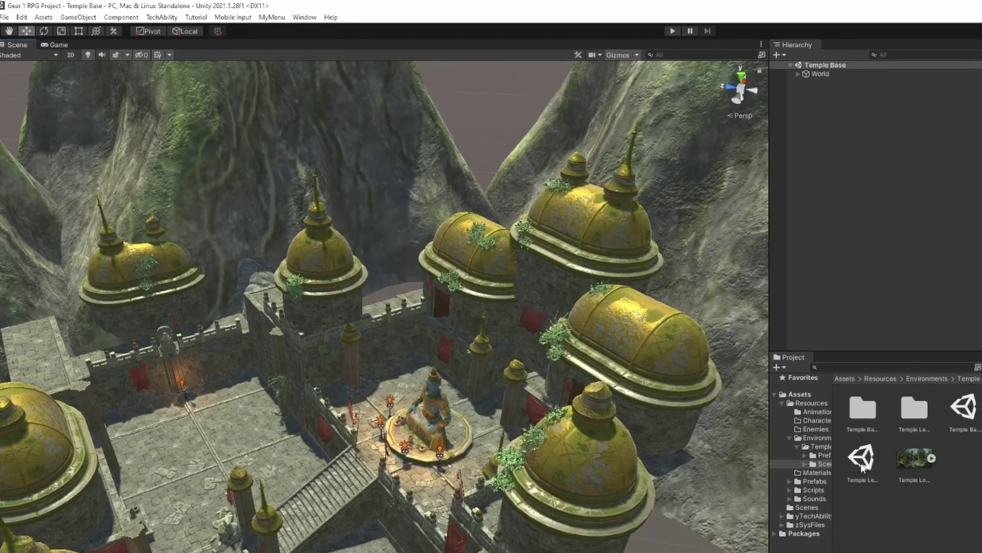
# Step: Open the Temple Level scene and look around its trees and mossy mountains
pyautogui.doubleClick(863, 457)
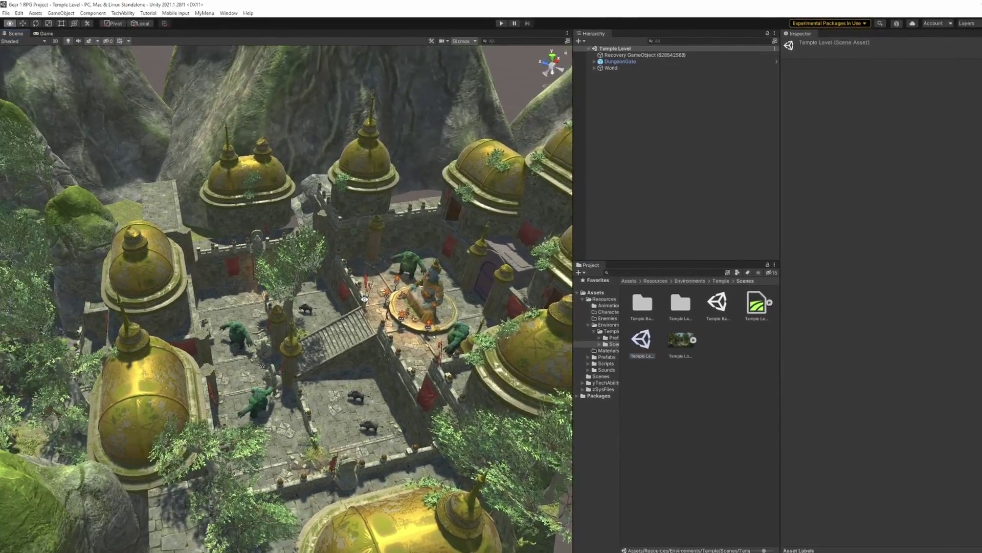
pyautogui.moveTo(226, 266); pyautogui.dragTo(227, 217, button='right')
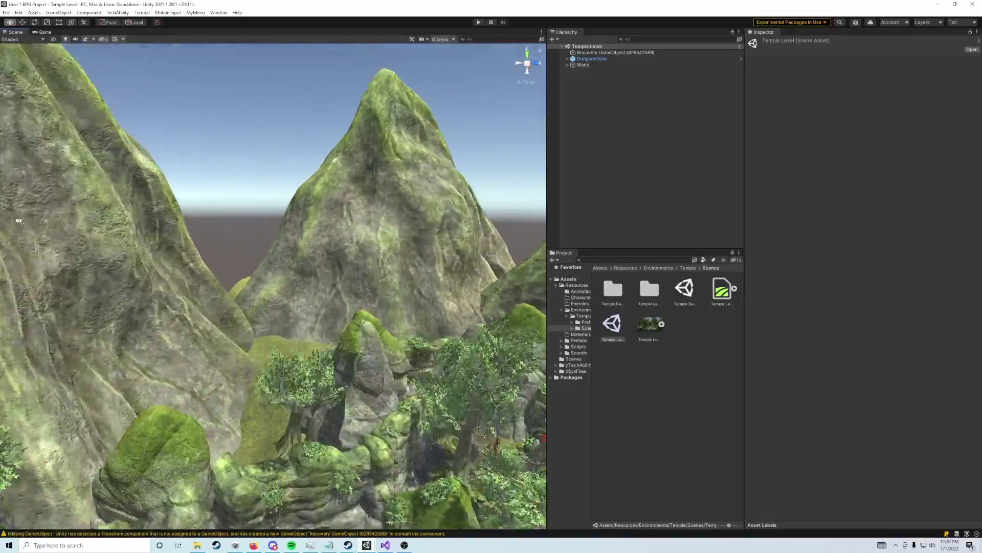
pyautogui.moveTo(226, 217)
pyautogui.mouseDown(button='right')
pyautogui.moveTo(943, 254)
pyautogui.moveTo(667, 260)
pyautogui.moveTo(460, 161)
pyautogui.mouseUp(button='right')
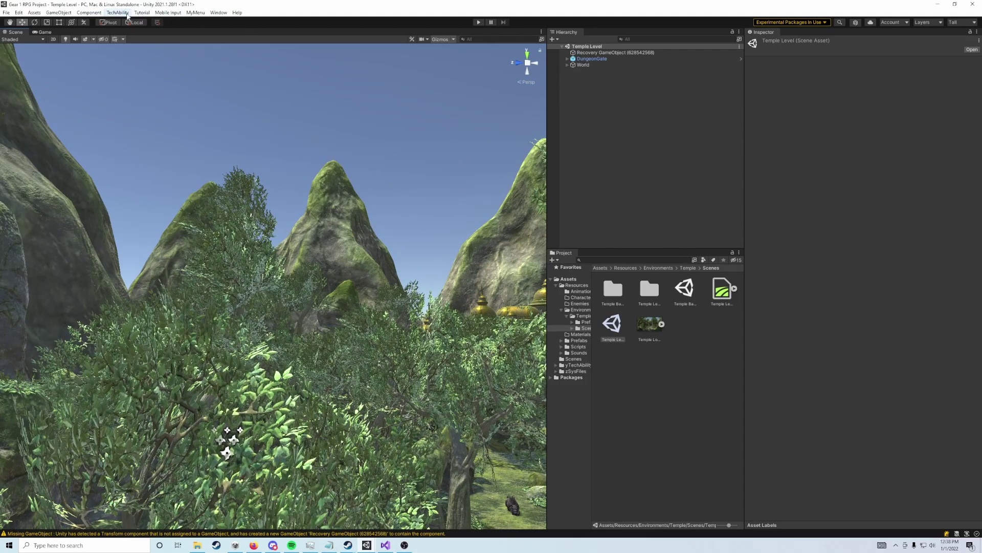
# Step: Register Temple Level as build scene 1 and reopen the Temple Base scene
pyautogui.click(6, 13)
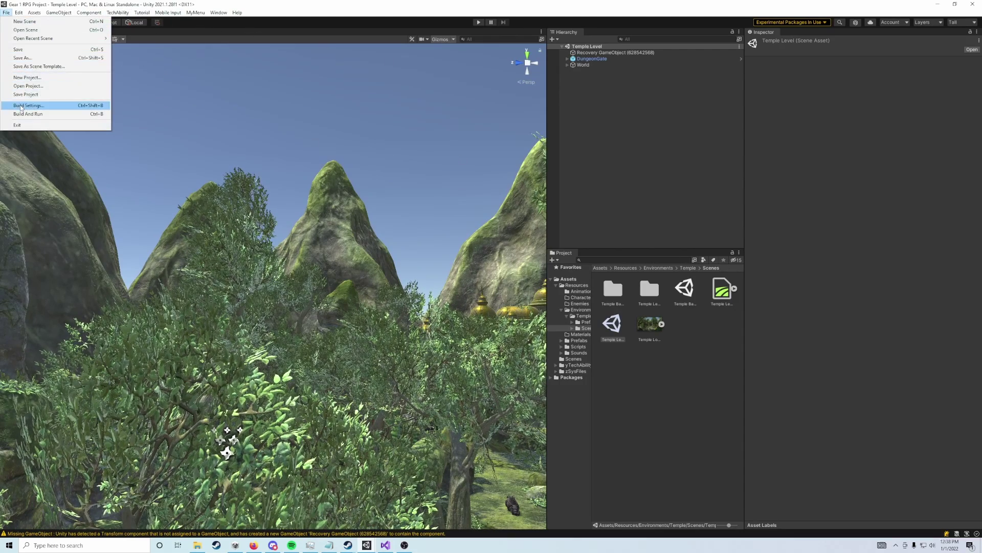
pyautogui.click(21, 107)
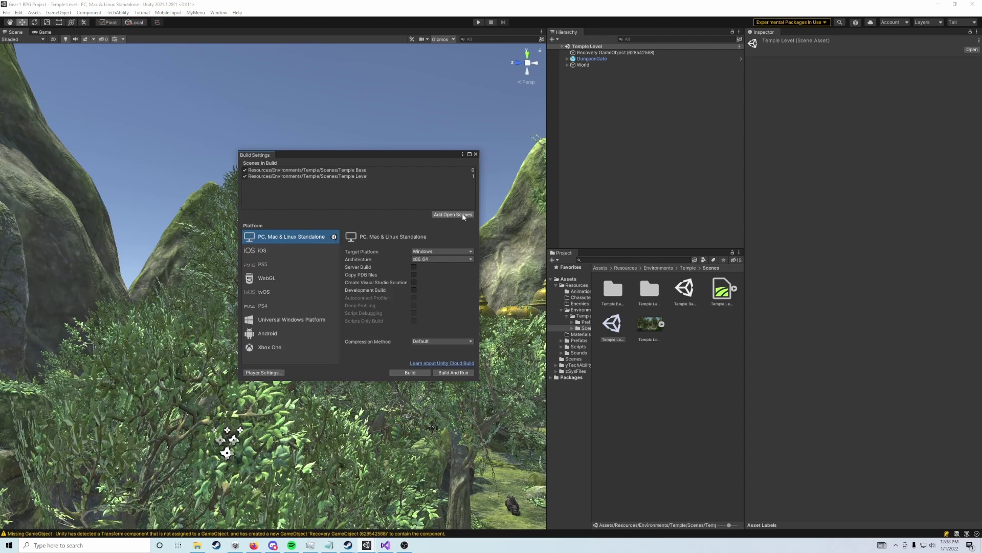
pyautogui.click(475, 153)
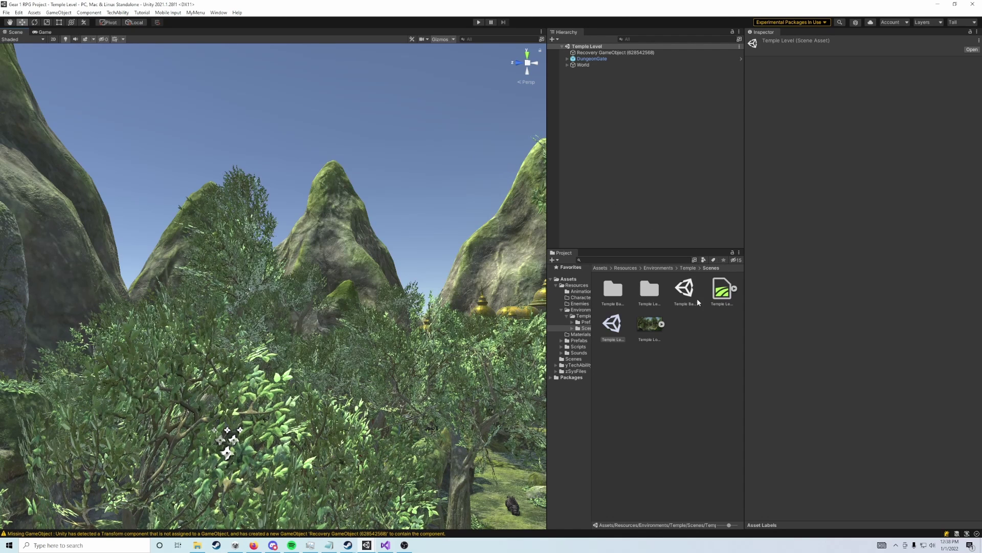
pyautogui.doubleClick(685, 288)
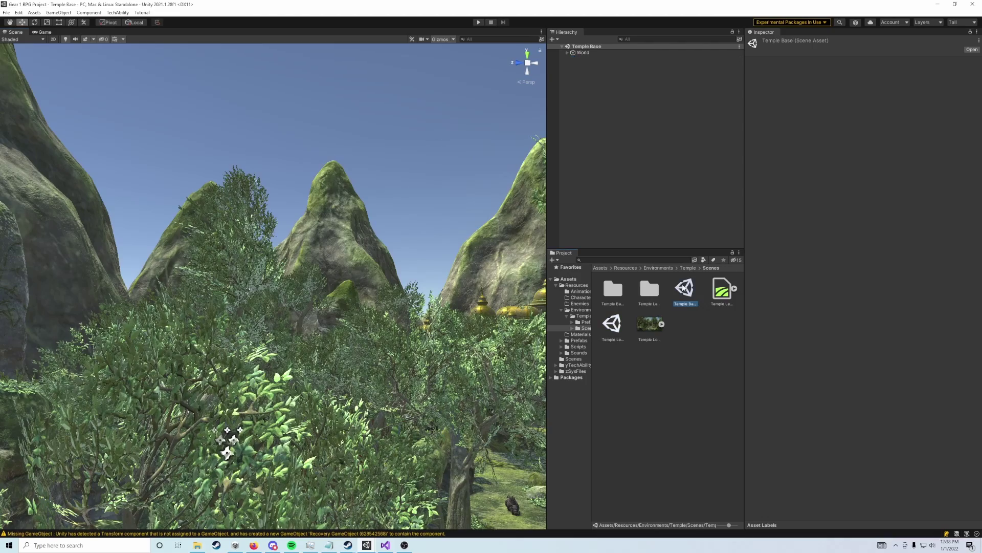